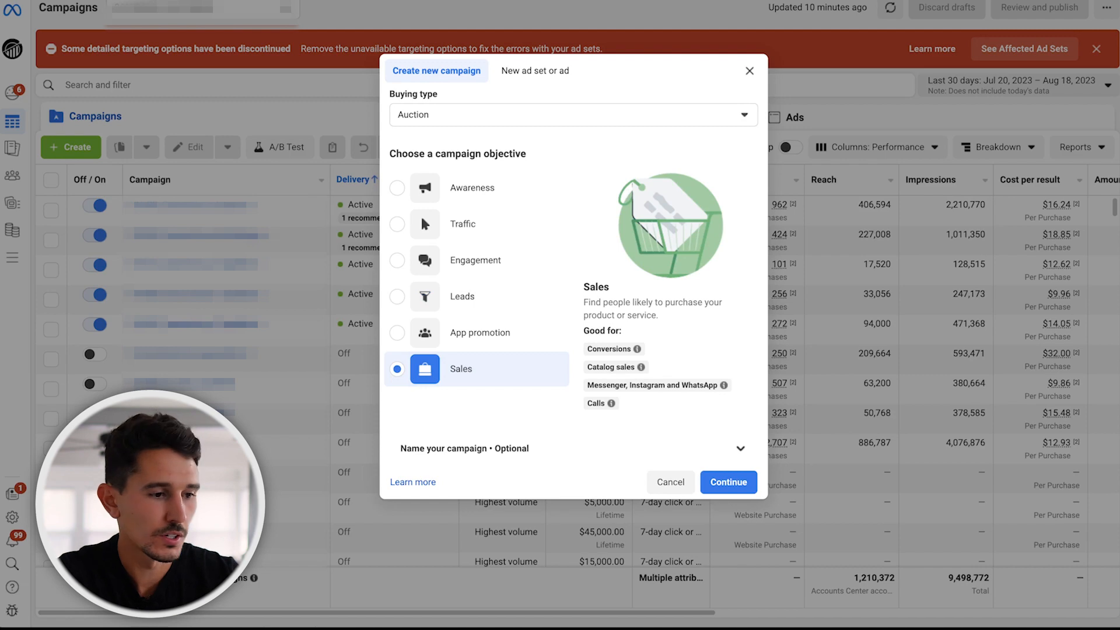
Create a manual sales campaign with the Auction buying type and name it Lookalikes.
left_click(729, 482)
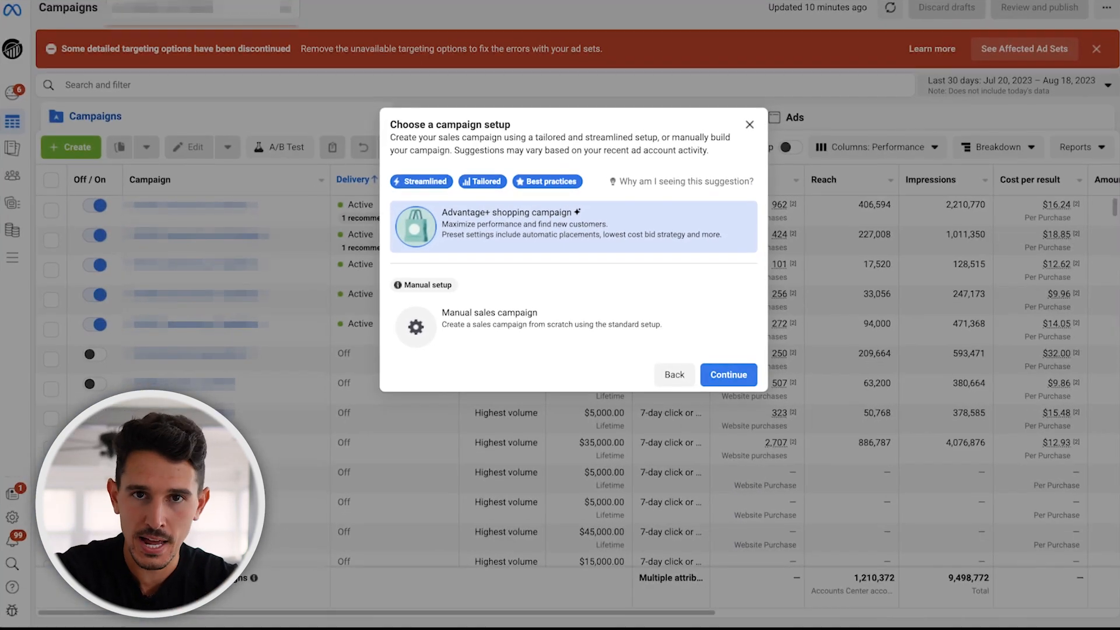
left_click(549, 393)
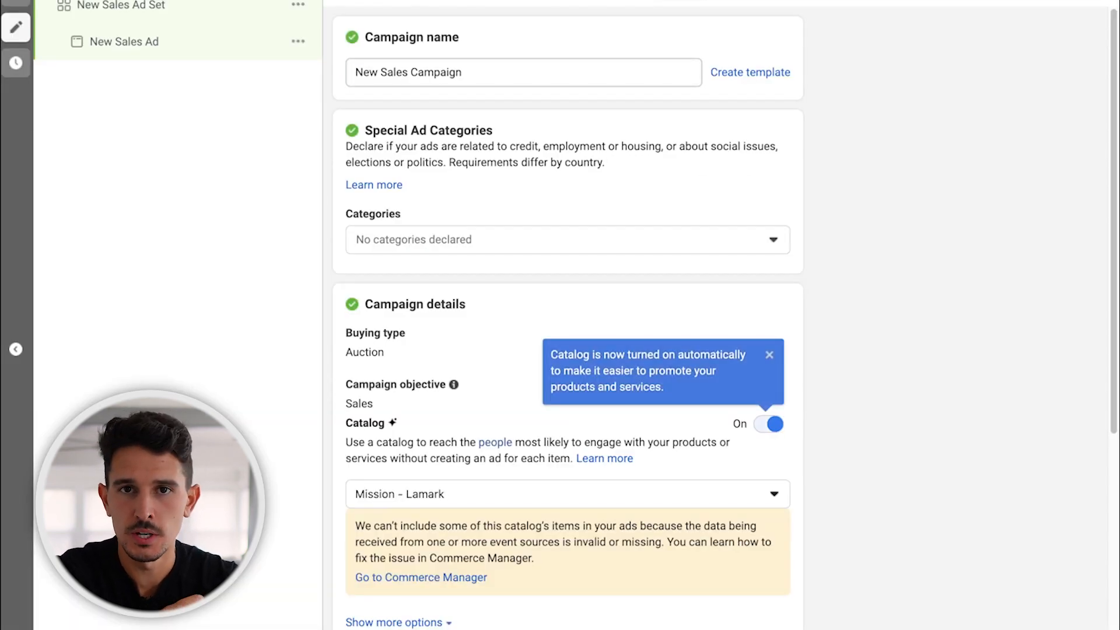
triple_click(437, 72)
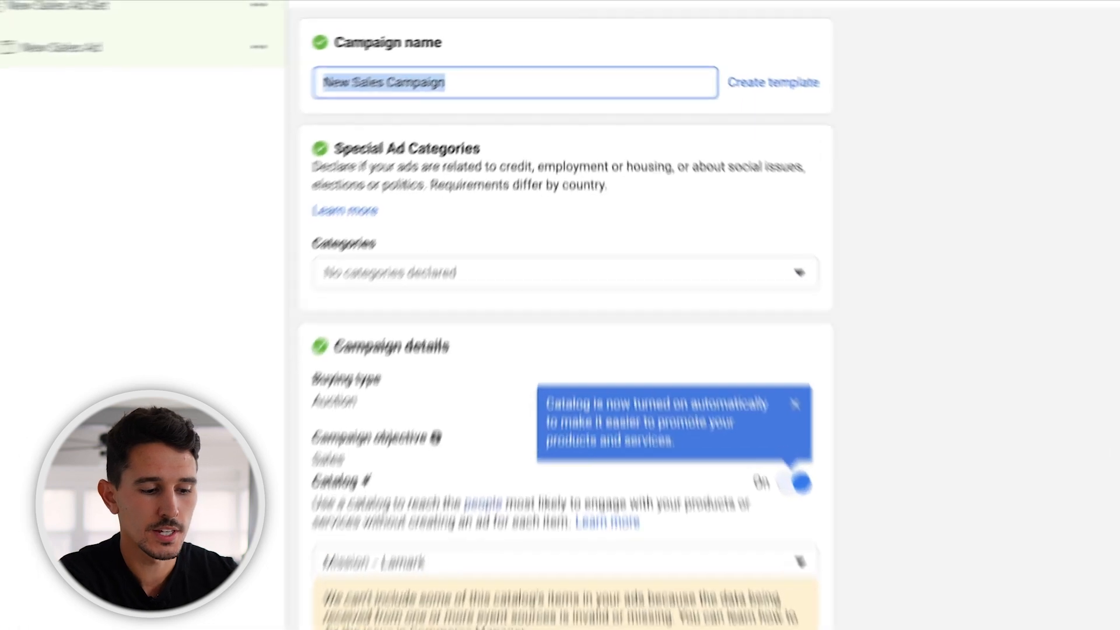
type("Lookalikes")
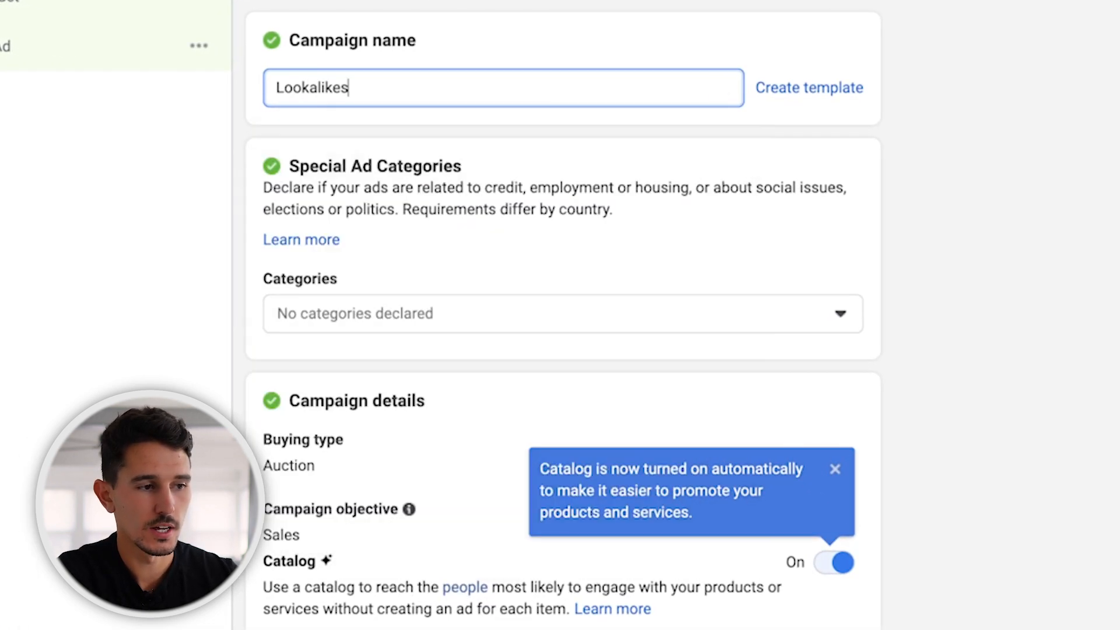
key("Return")
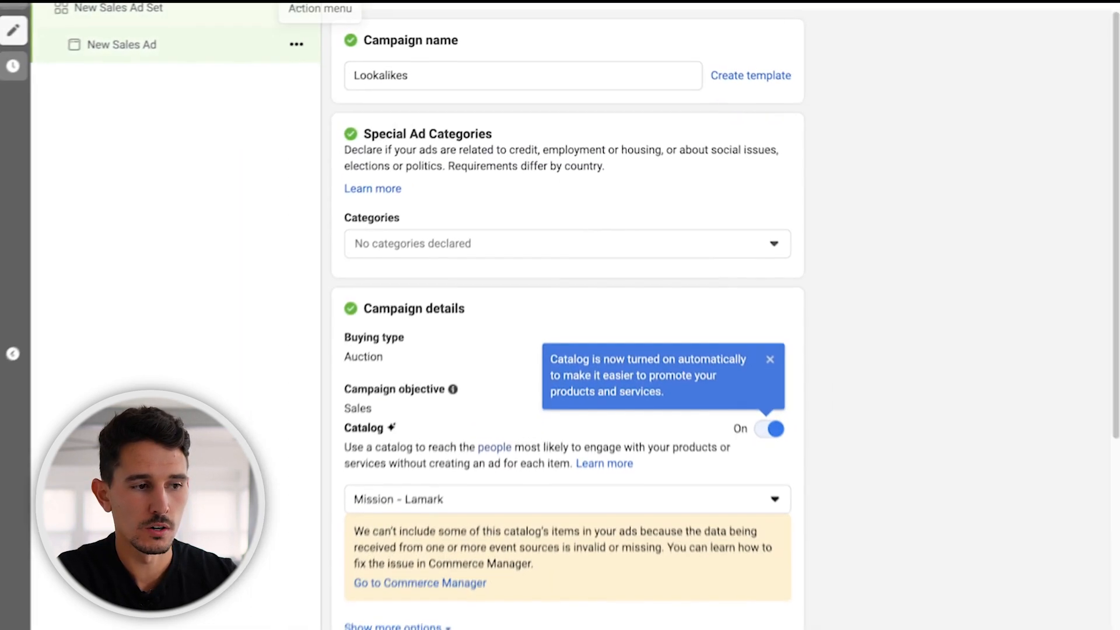
Delete the draft ad under the new ad set and name the ad set LAL_1.
left_click(121, 6)
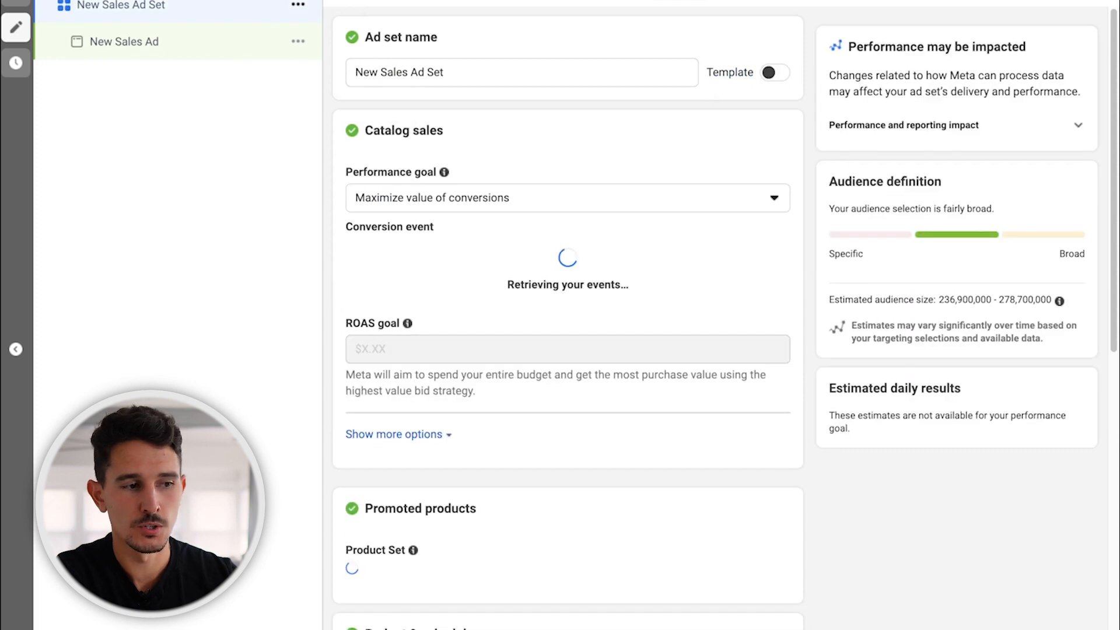
left_click(298, 41)
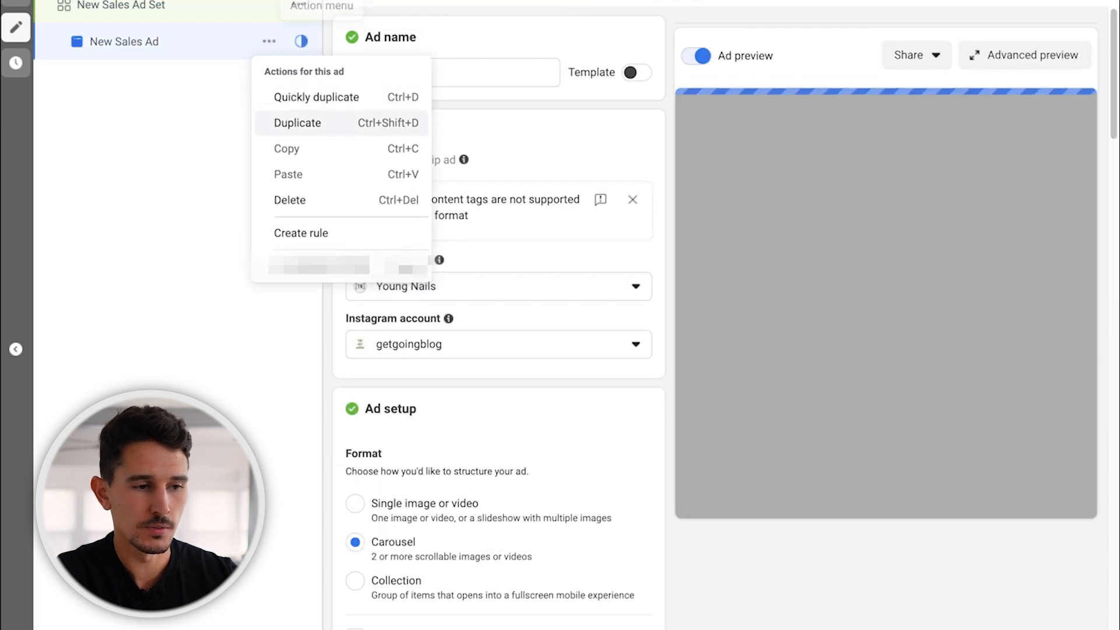
left_click(292, 198)
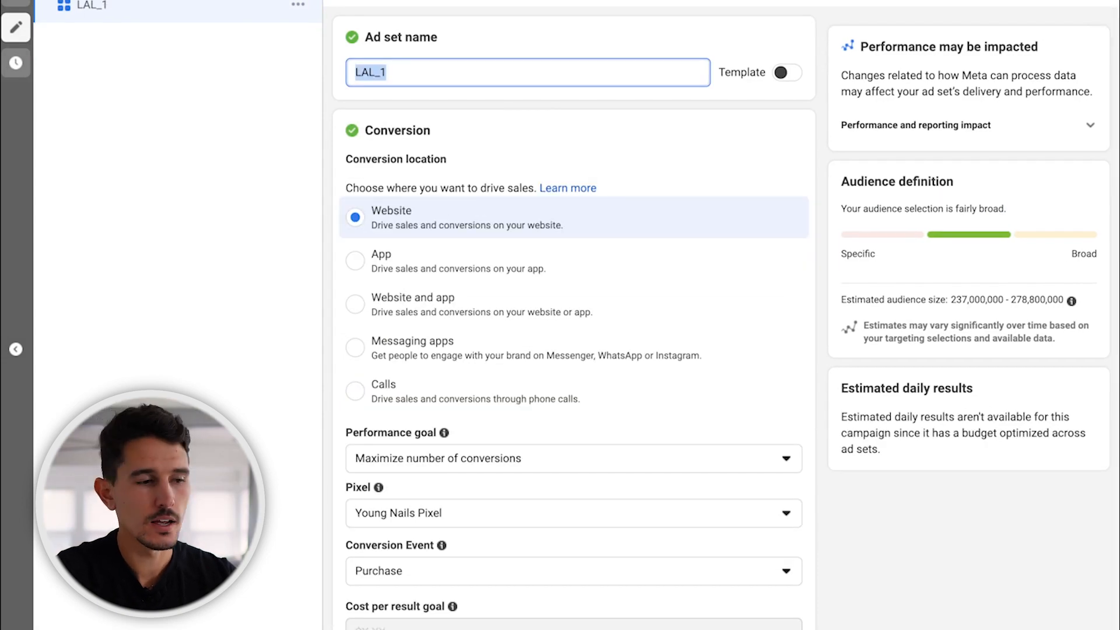
type("LAL_")
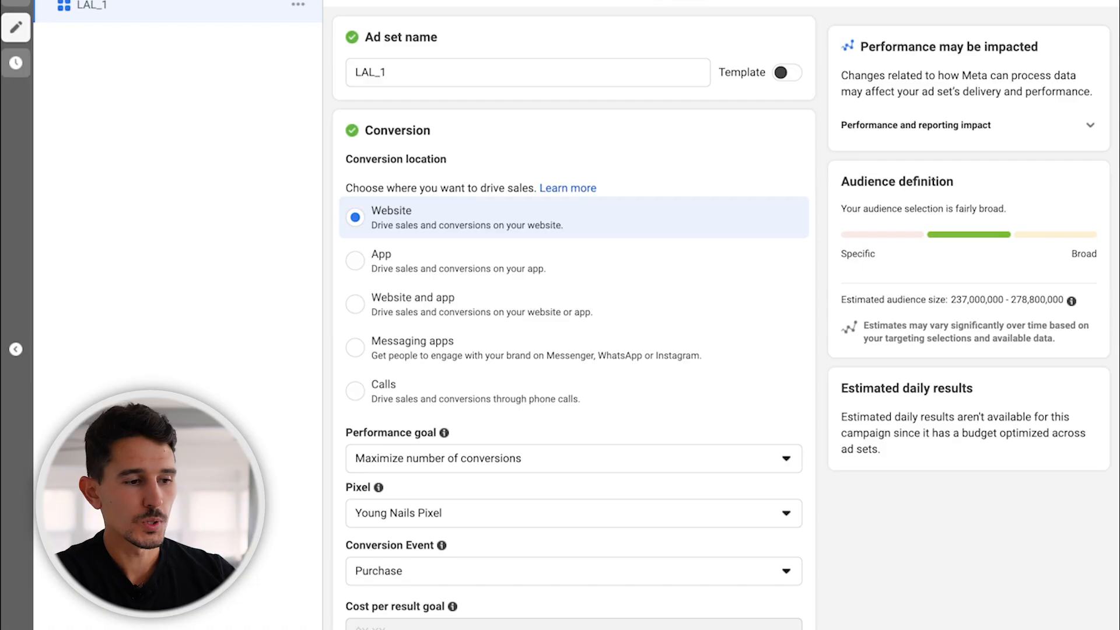
Start a new lookalike audience for LAL_1, searching "young" and choosing a matching value-based source.
scroll(574, 319, "down", 1)
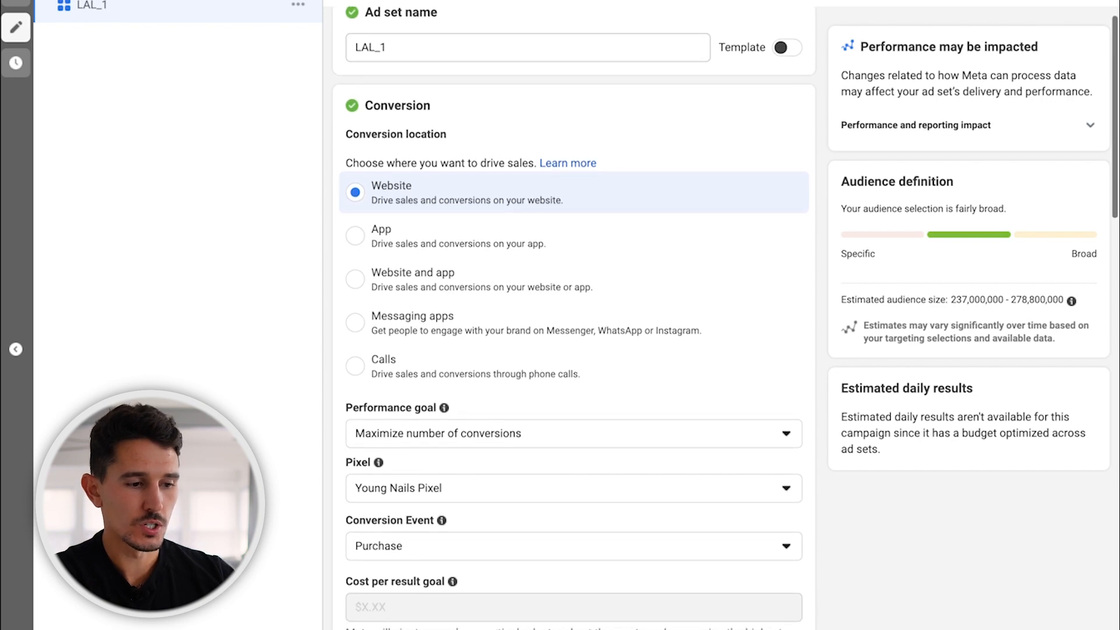
scroll(574, 319, "down", 15)
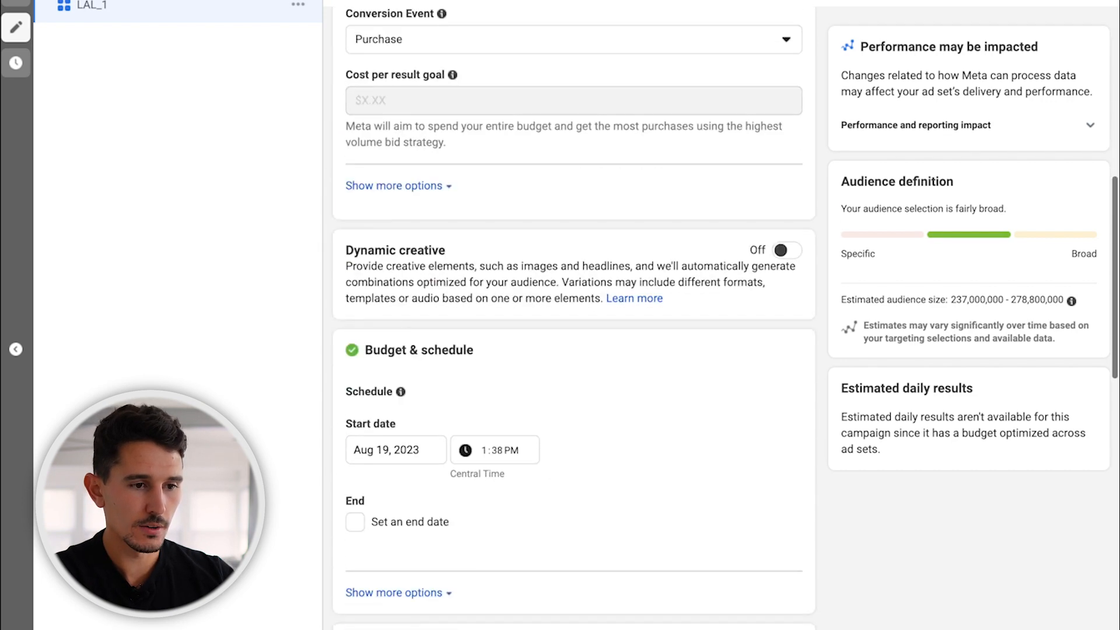
scroll(575, 319, "down", 8)
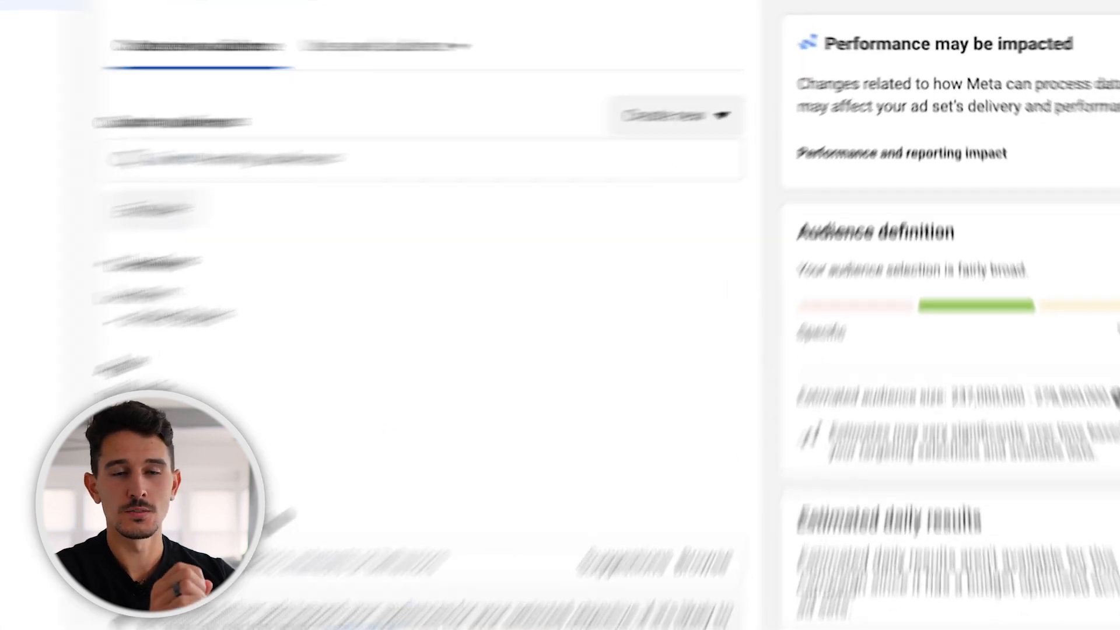
left_click(754, 98)
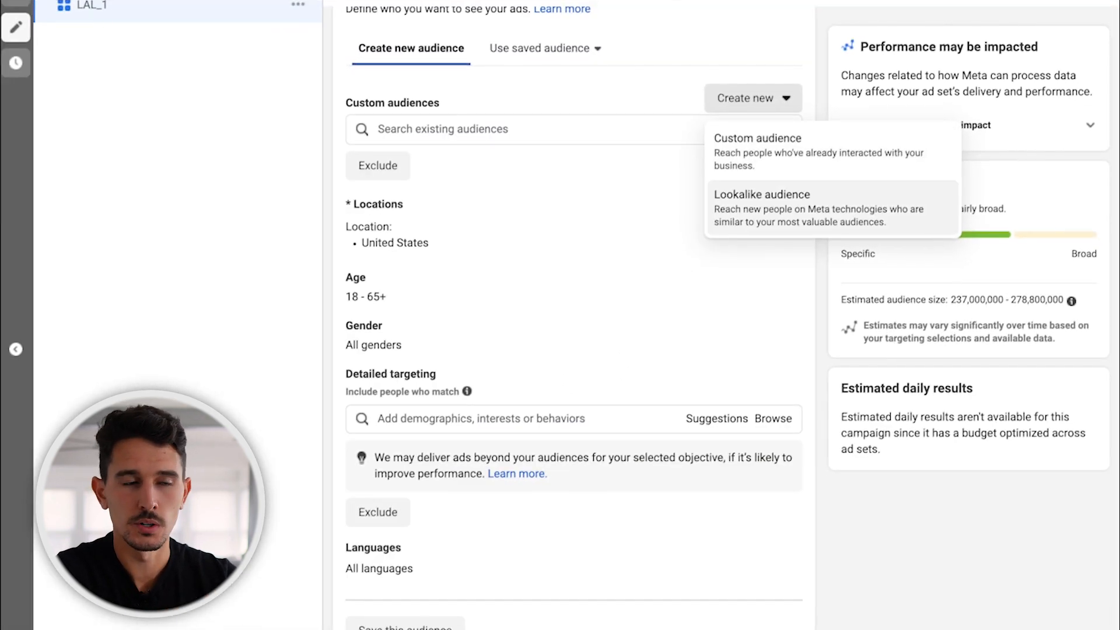
left_click(762, 198)
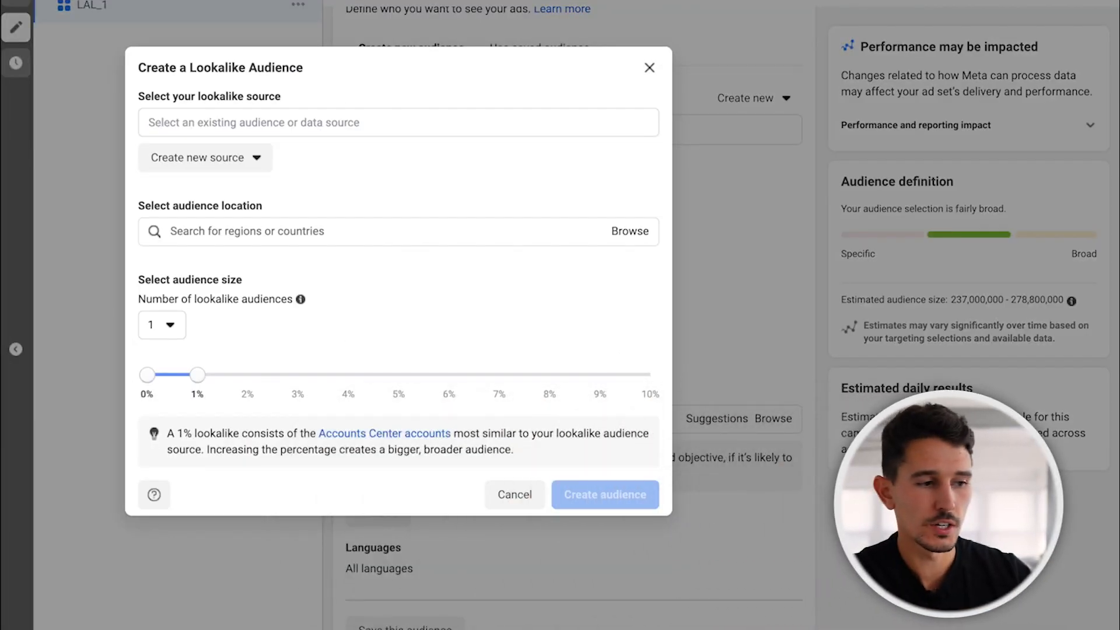
left_click(399, 123)
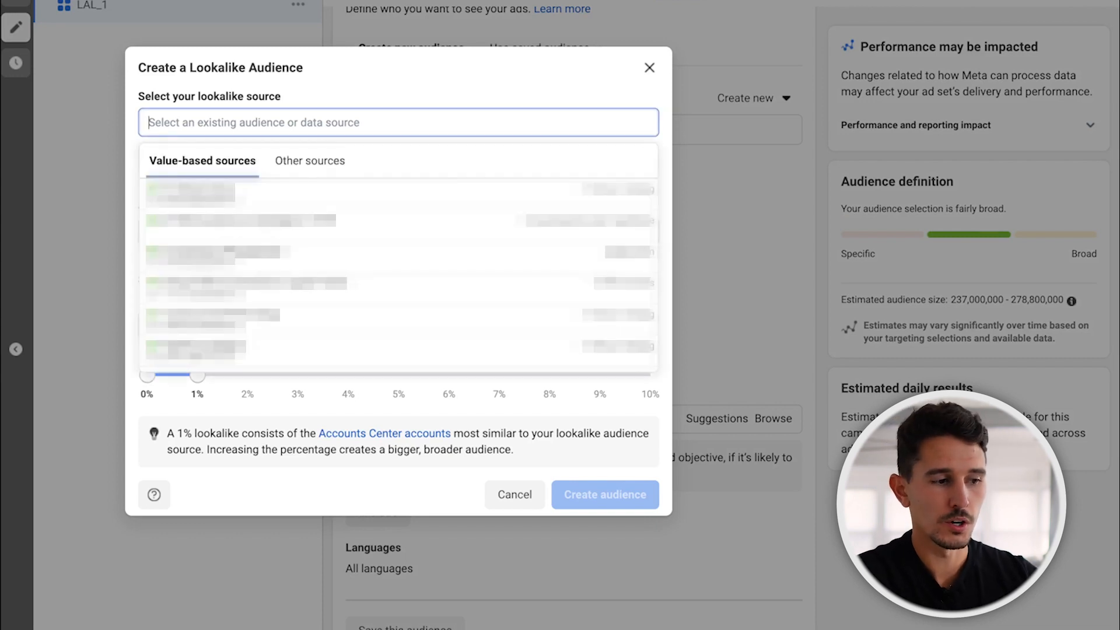
type("young")
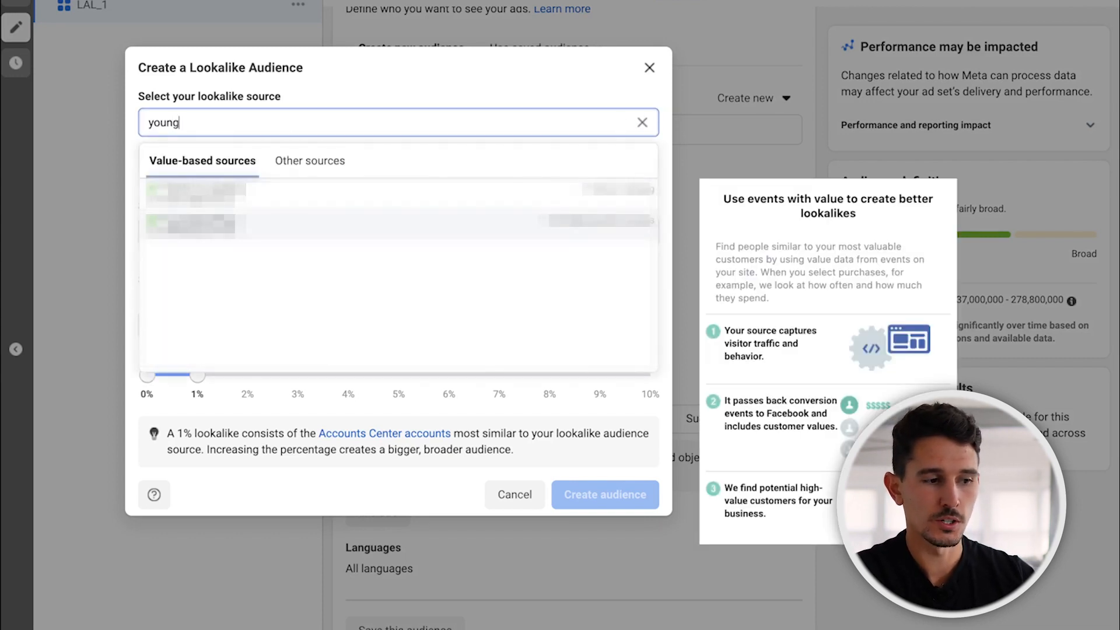
left_click(399, 227)
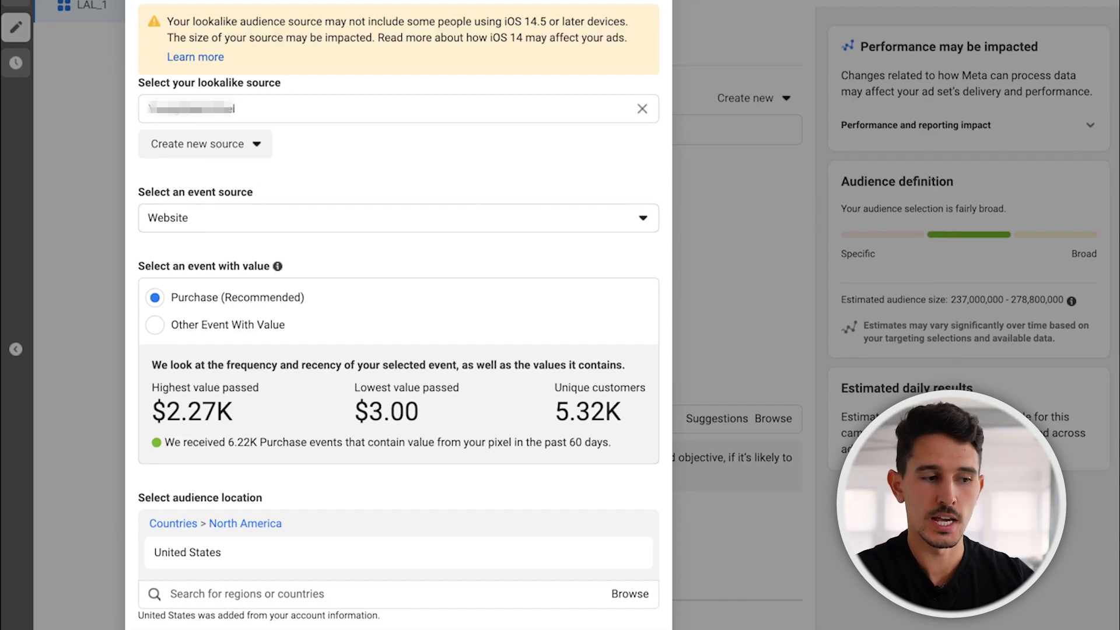
Set the number of lookalike audiences to 5, covering 0% to 5%, try to create them, and dismiss the dialog.
scroll(398, 315, "down", 5)
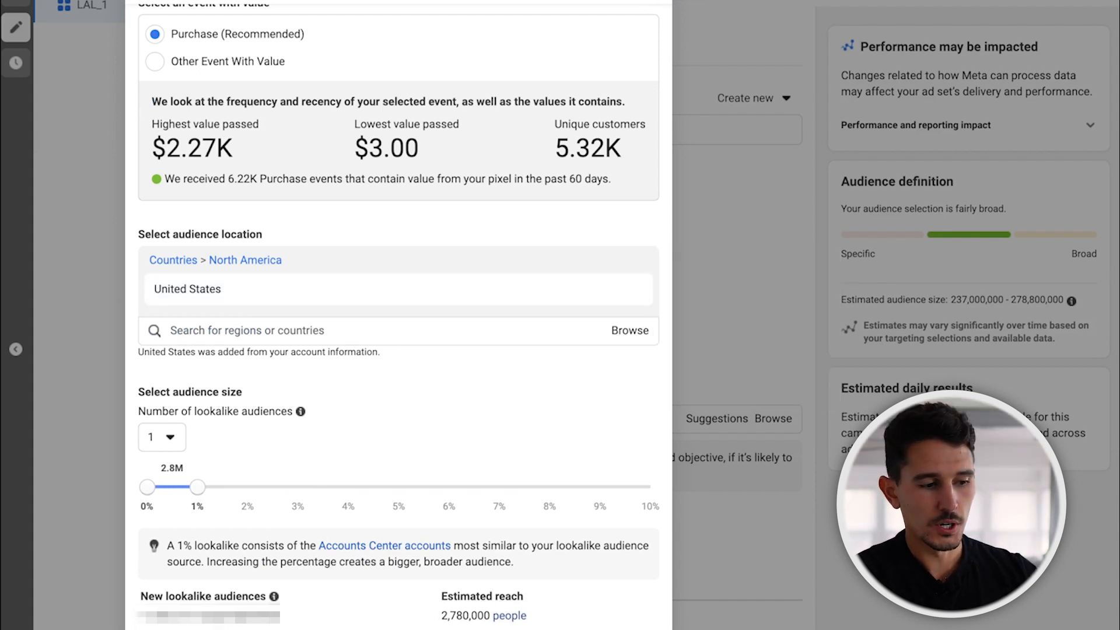
left_click(162, 437)
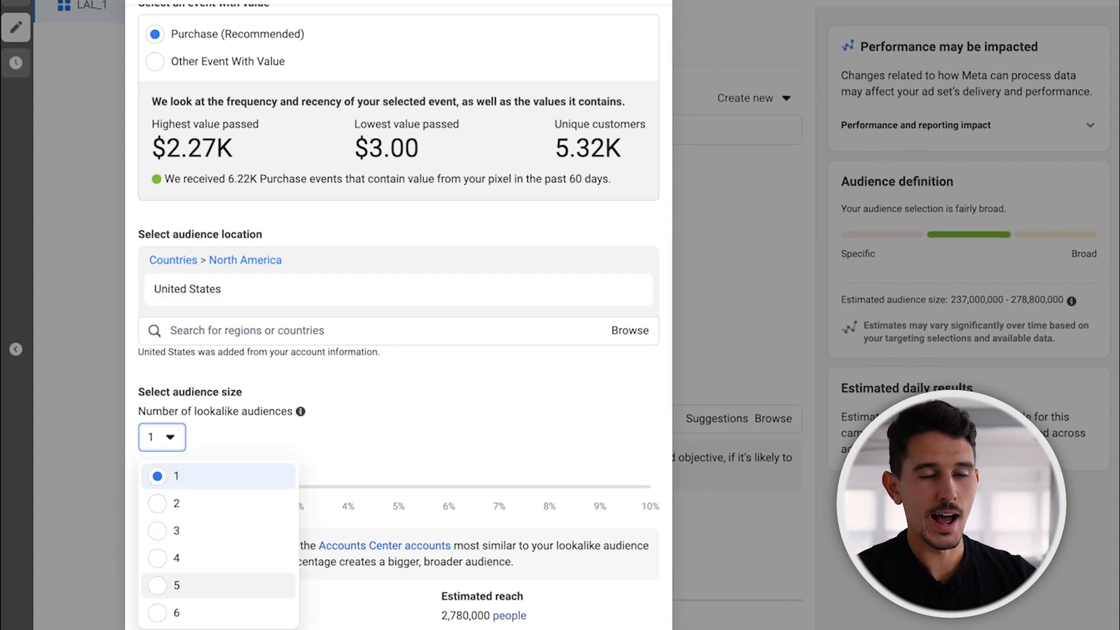
left_click(175, 585)
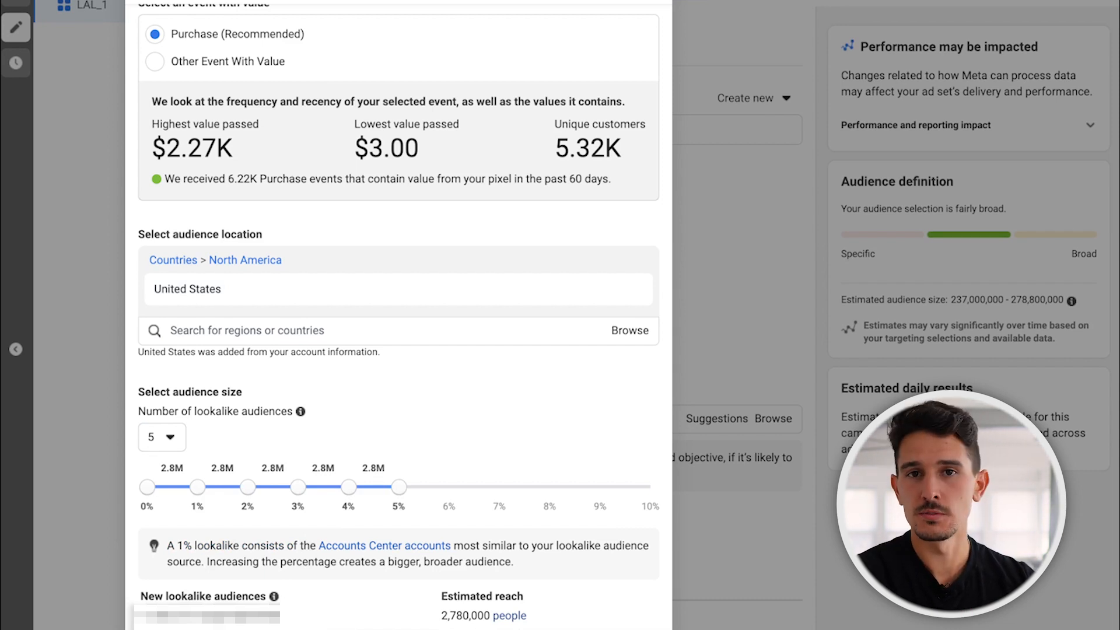
scroll(398, 350, "down", 2)
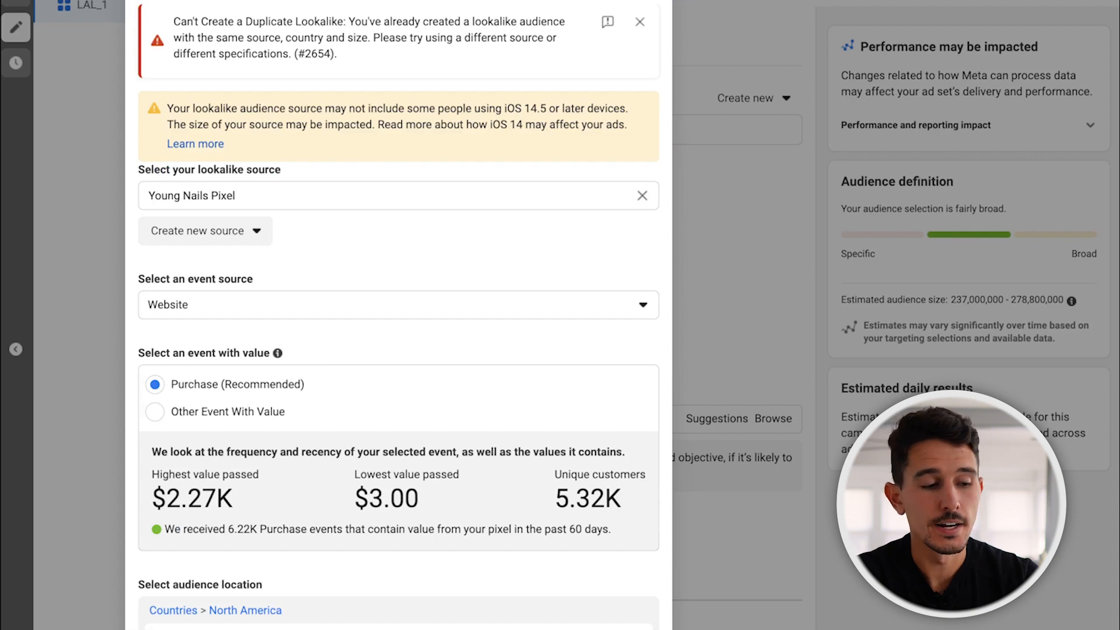
scroll(398, 315, "down", 7)
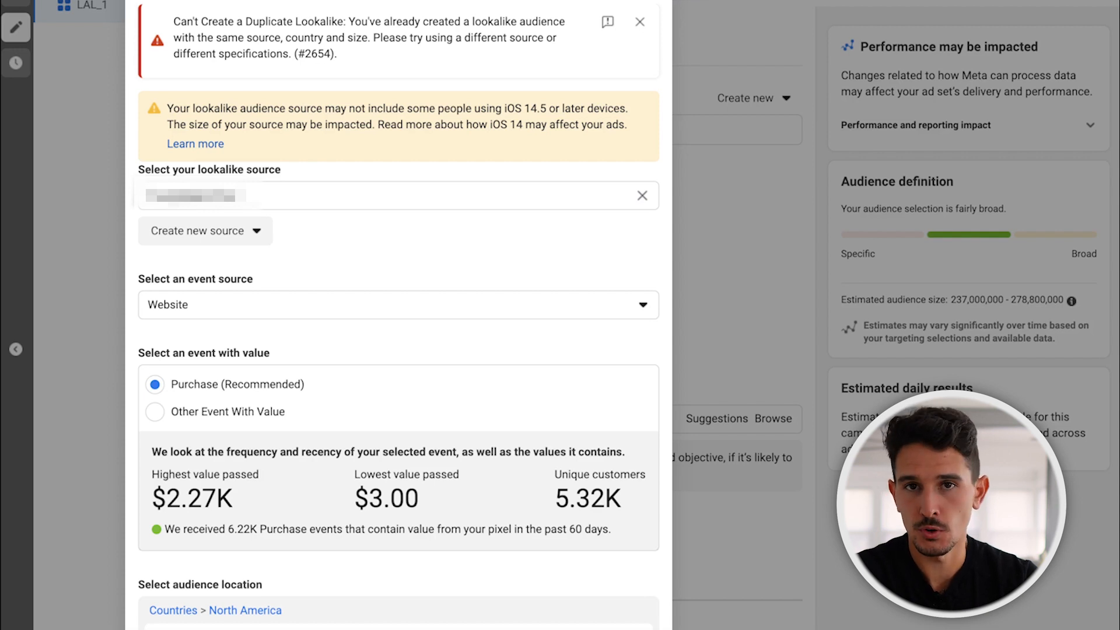
double_click(263, 38)
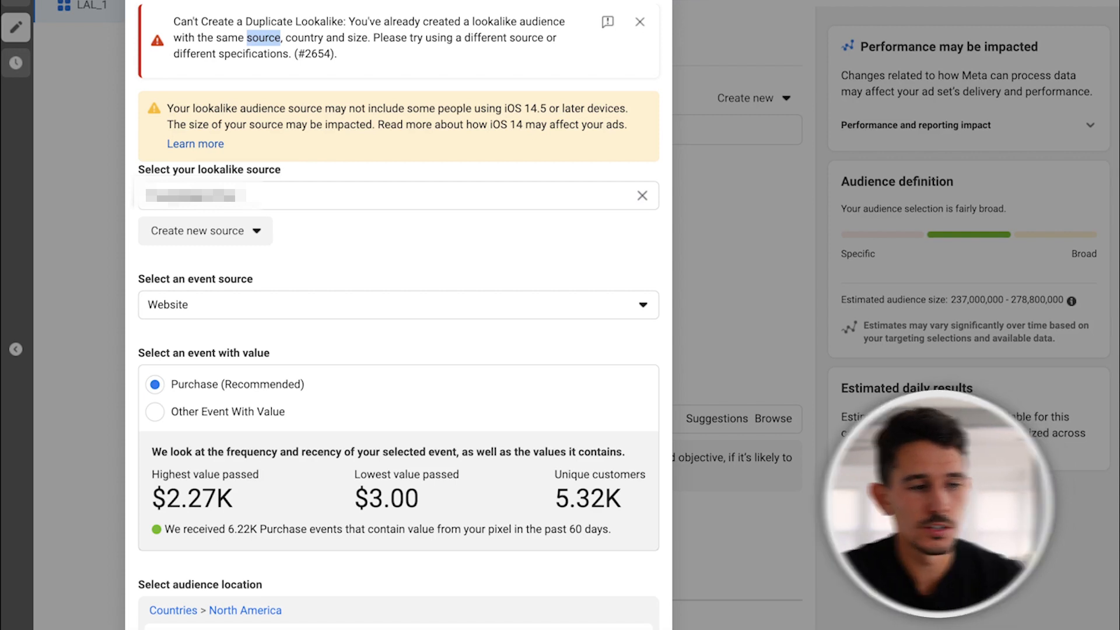
key("Escape")
Add an existing value-based lookalike audience to the custom audiences of LAL_1.
left_click(574, 129)
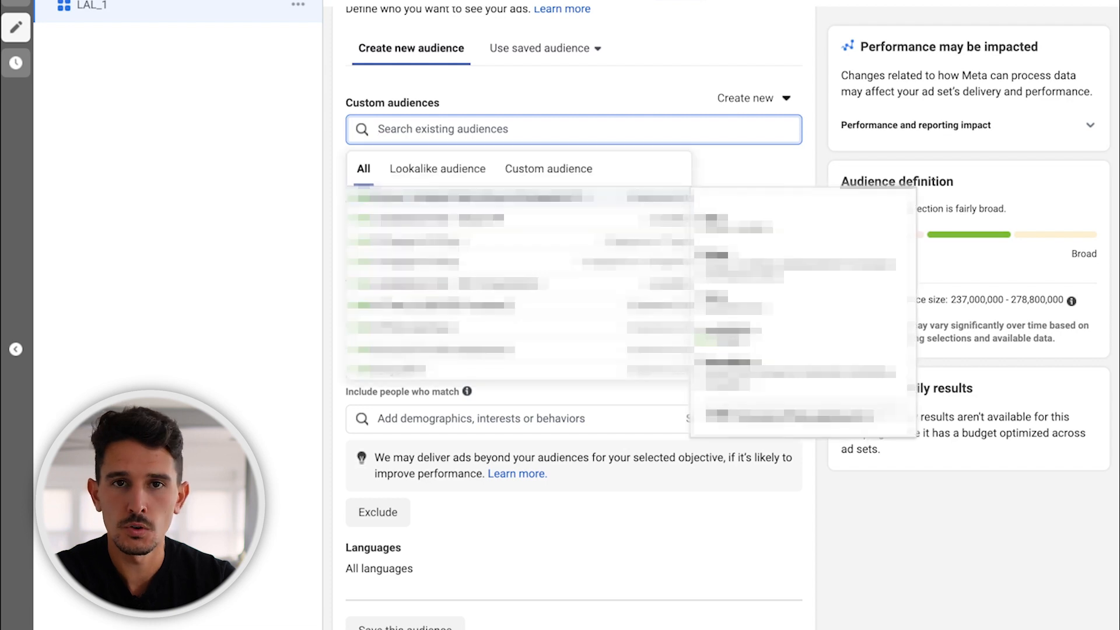
left_click(438, 169)
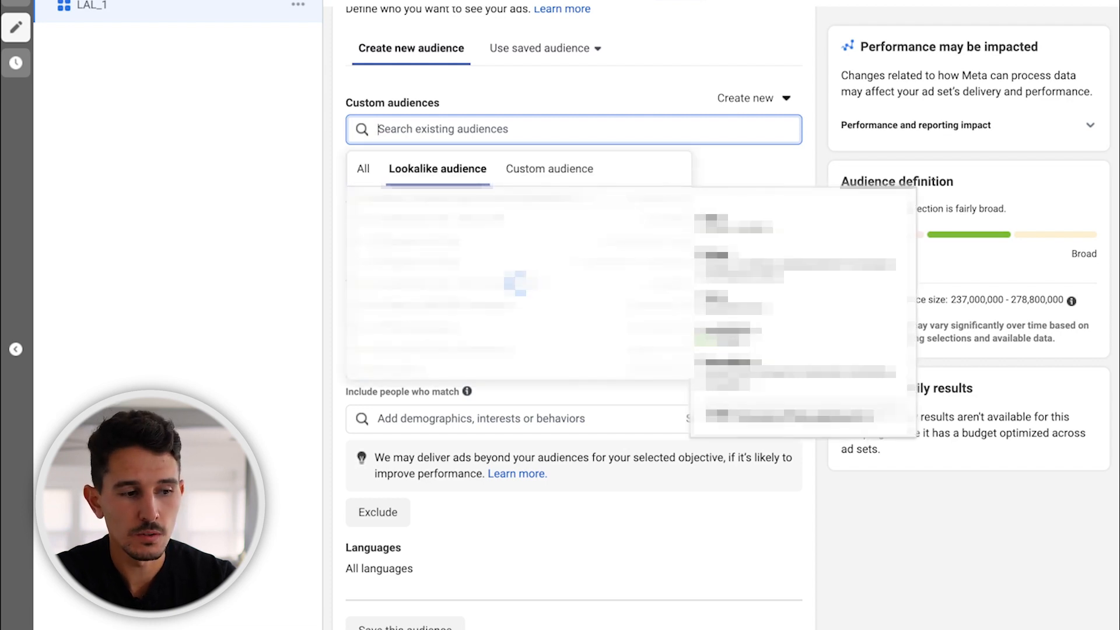
scroll(519, 283, "down", 3)
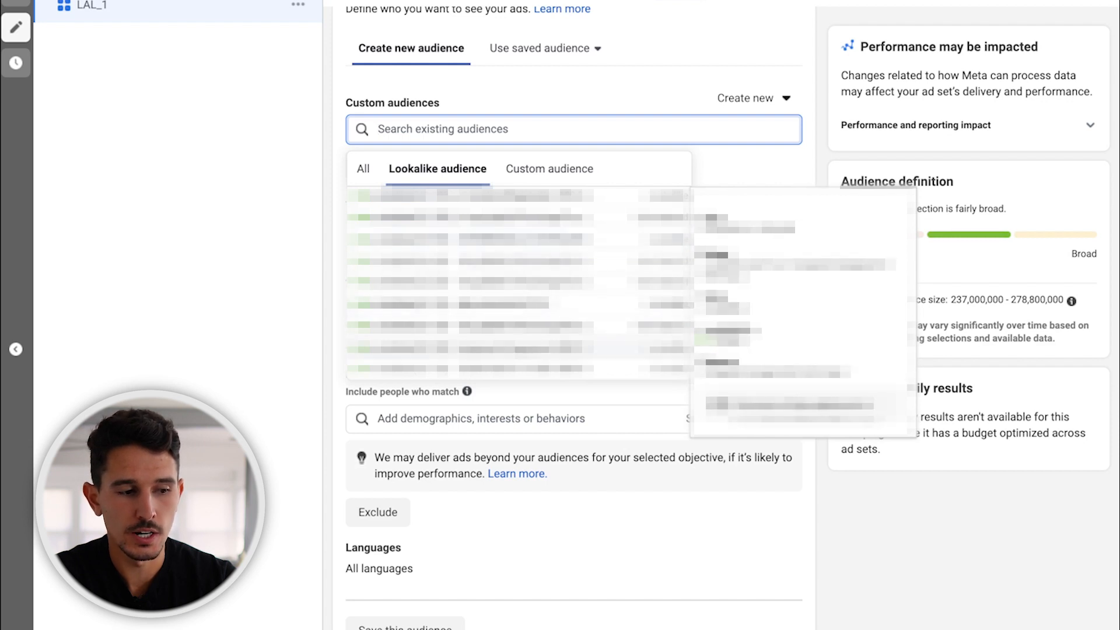
scroll(519, 283, "up", 1)
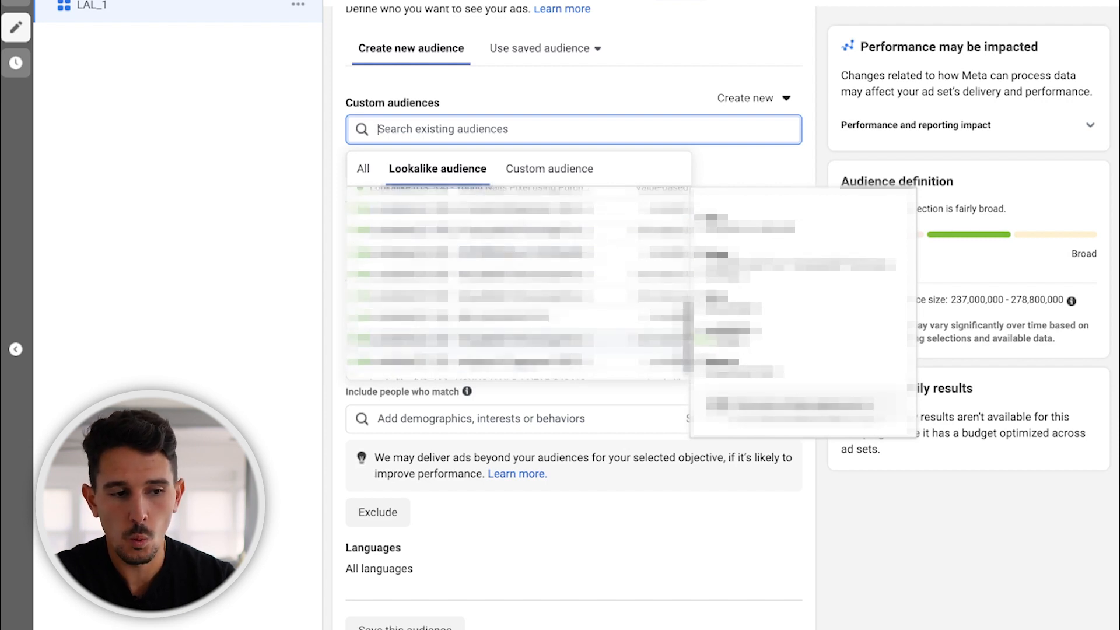
left_click(520, 339)
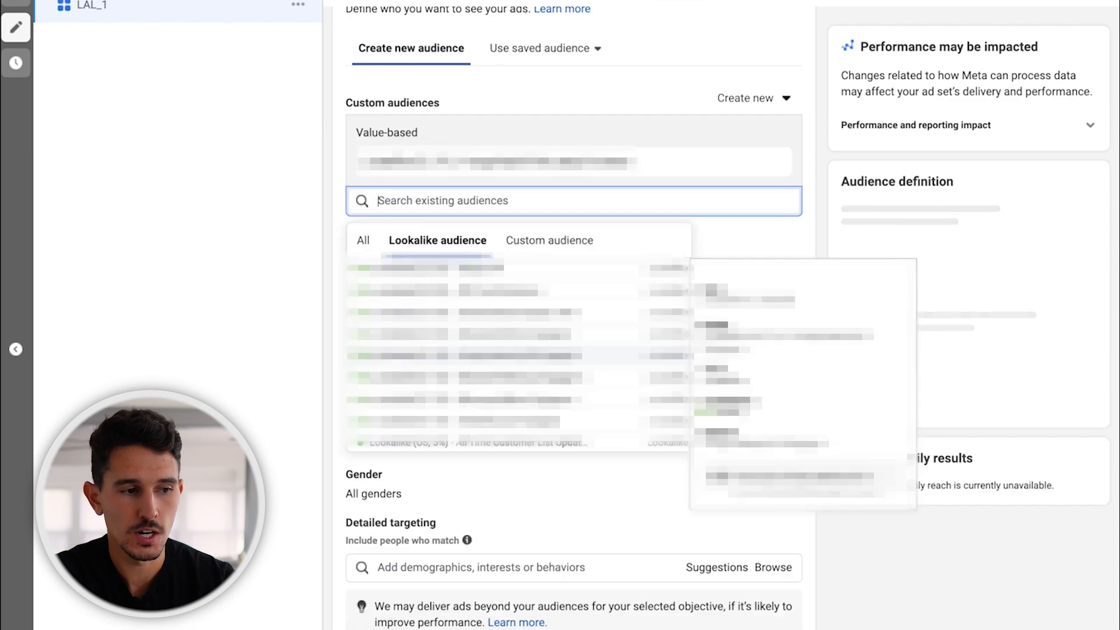
left_click(571, 100)
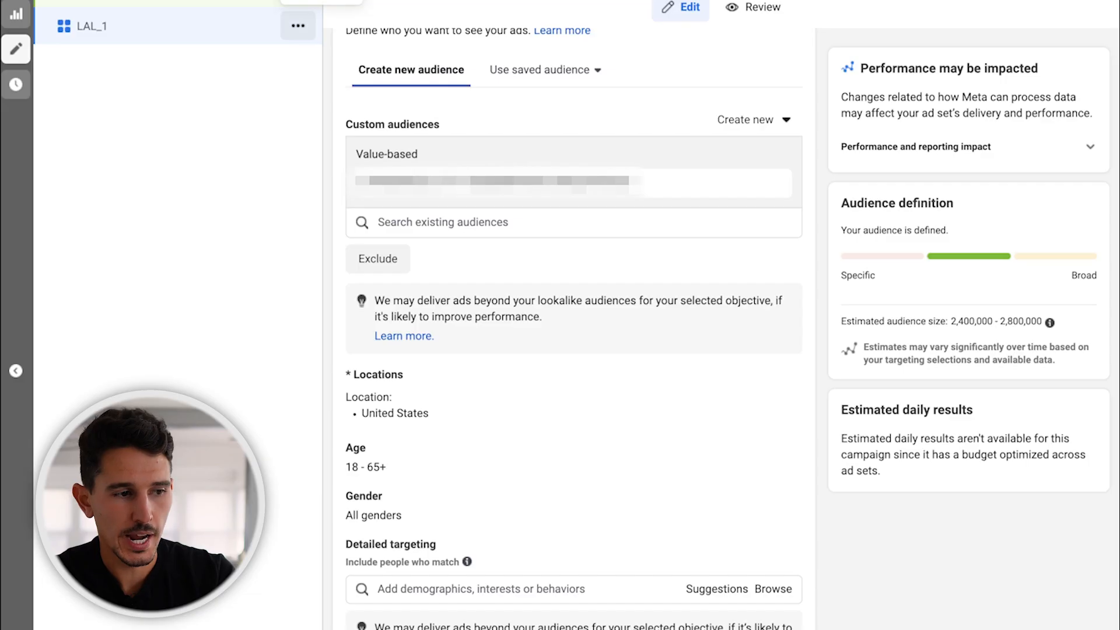
Quickly duplicate the LAL_1 ad set and replace the copy's custom audience with a different value-based lookalike audience.
left_click(298, 26)
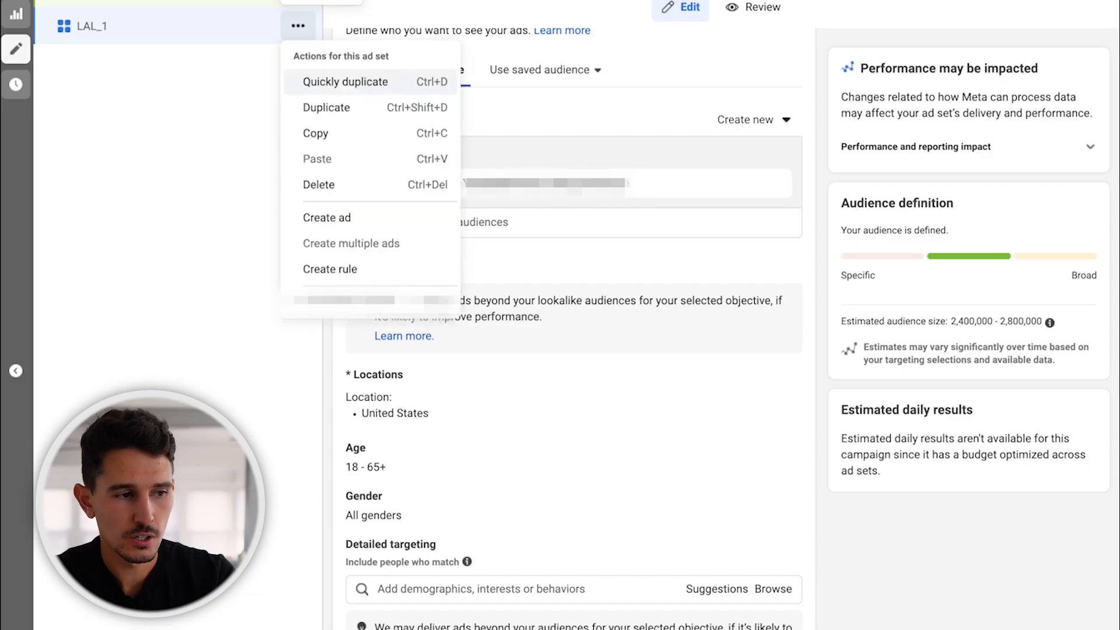
left_click(345, 82)
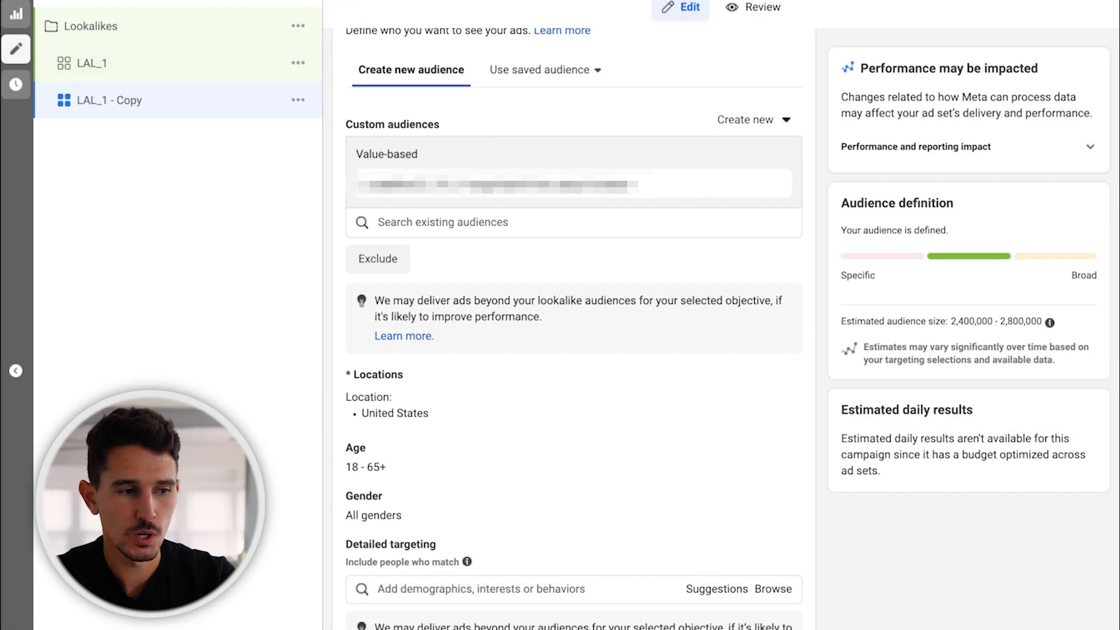
left_click(771, 184)
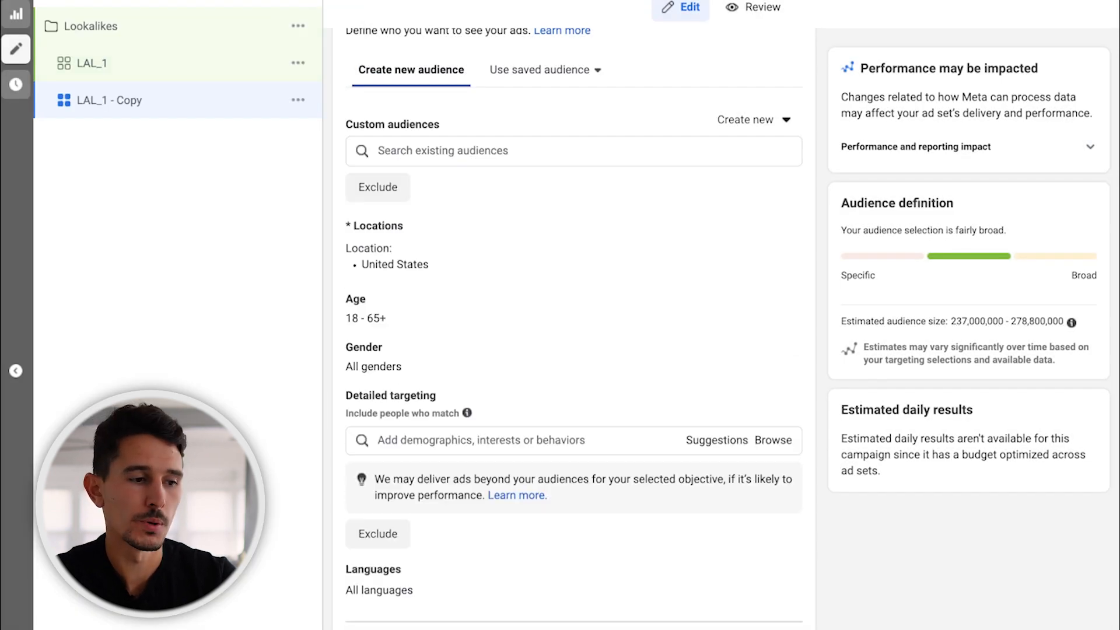
left_click(525, 150)
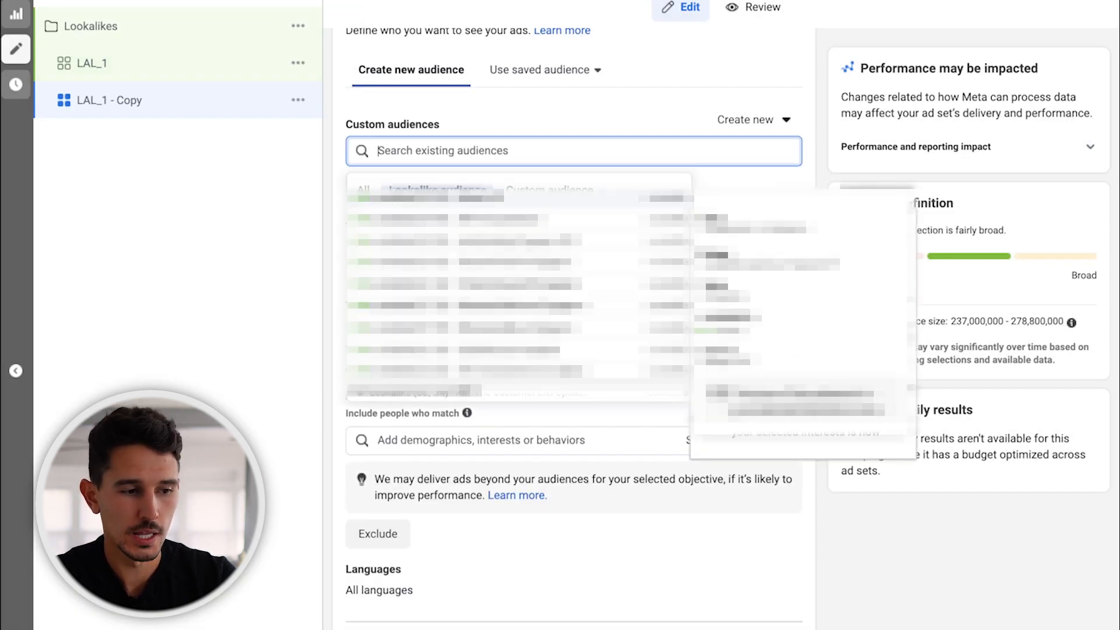
scroll(613, 220, "down", 5)
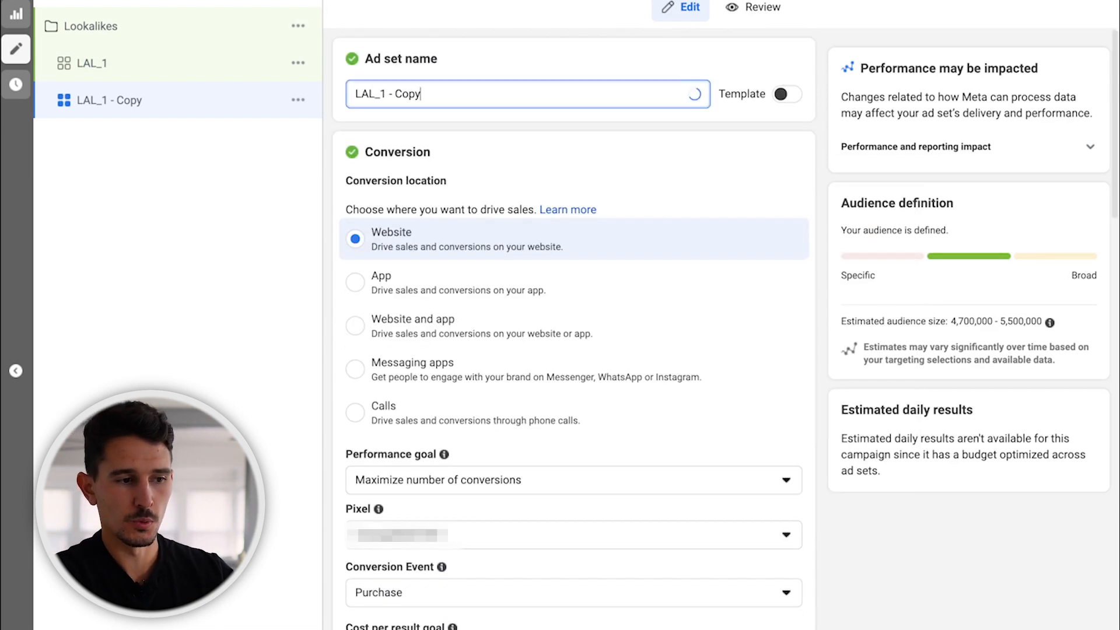
Rename the duplicated ad set as LAL_2.
key("BackSpace")
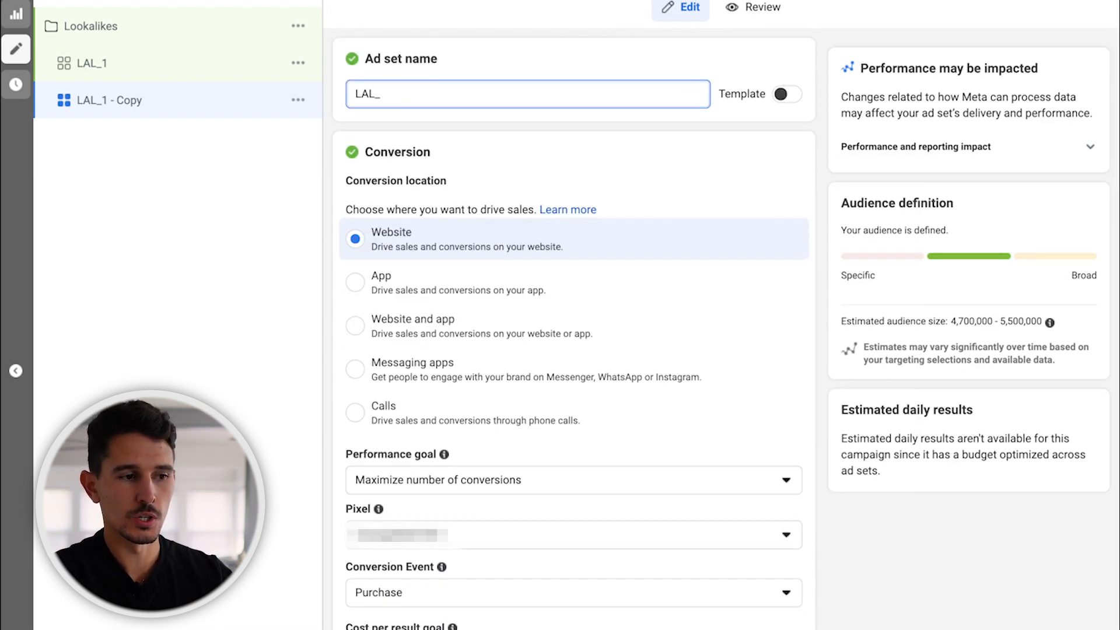
key("Return")
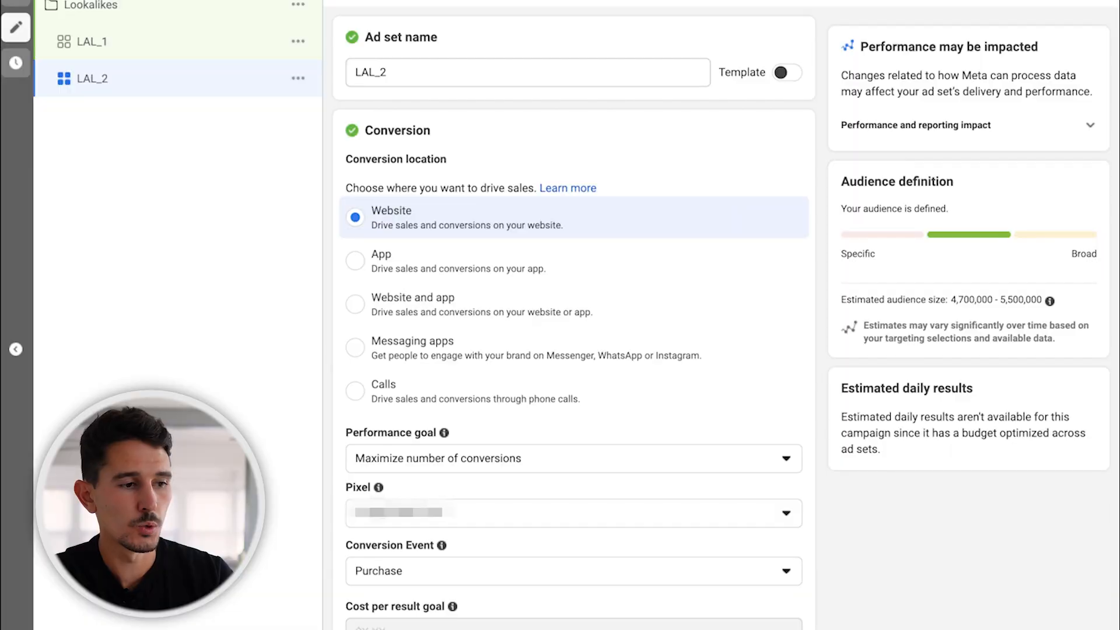
Quickly duplicate the LAL_2 ad set and rename the copy as EmailLAL_1.
left_click(346, 134)
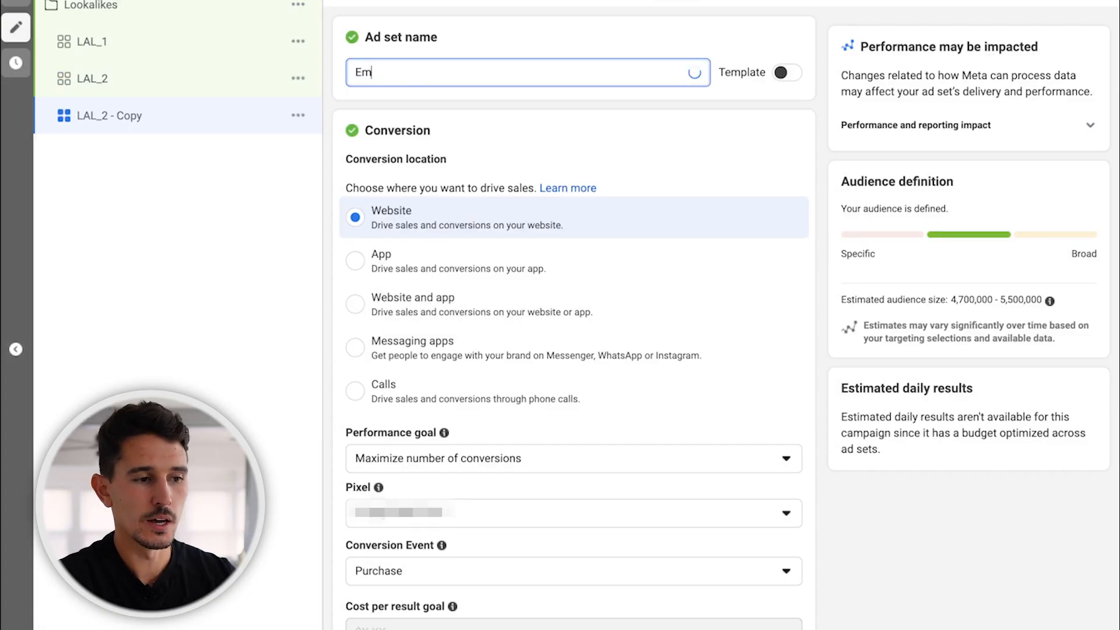
type("ailLAL")
type("1")
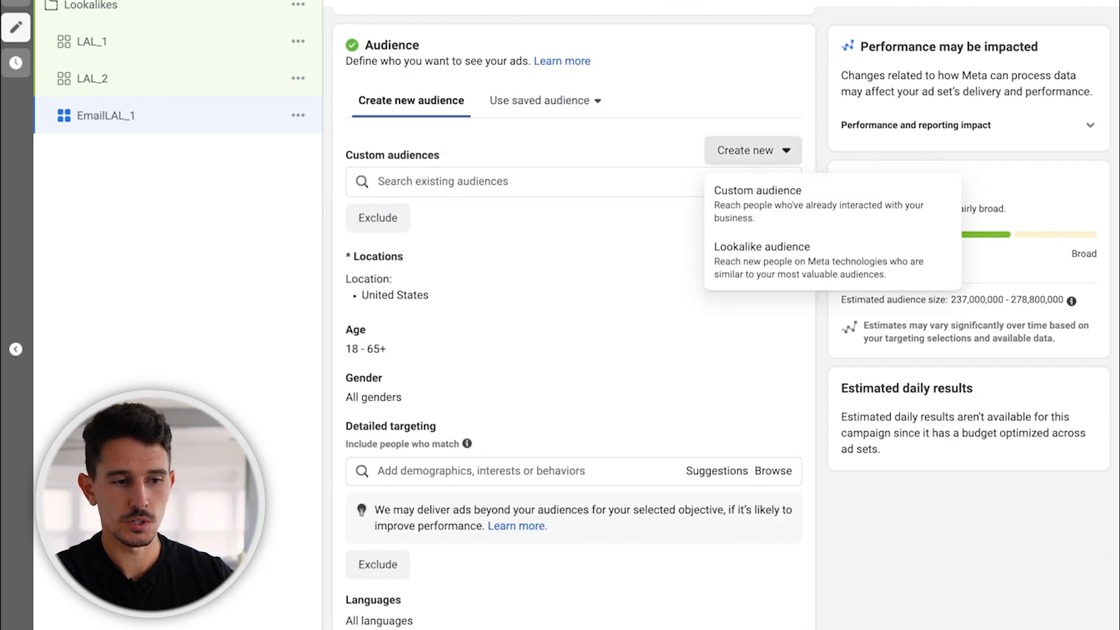
Start a new lookalike audience for EmailLAL_1 and choose FULL EMAIL LIST 300319 from the non-value-based sources as its source.
left_click(821, 260)
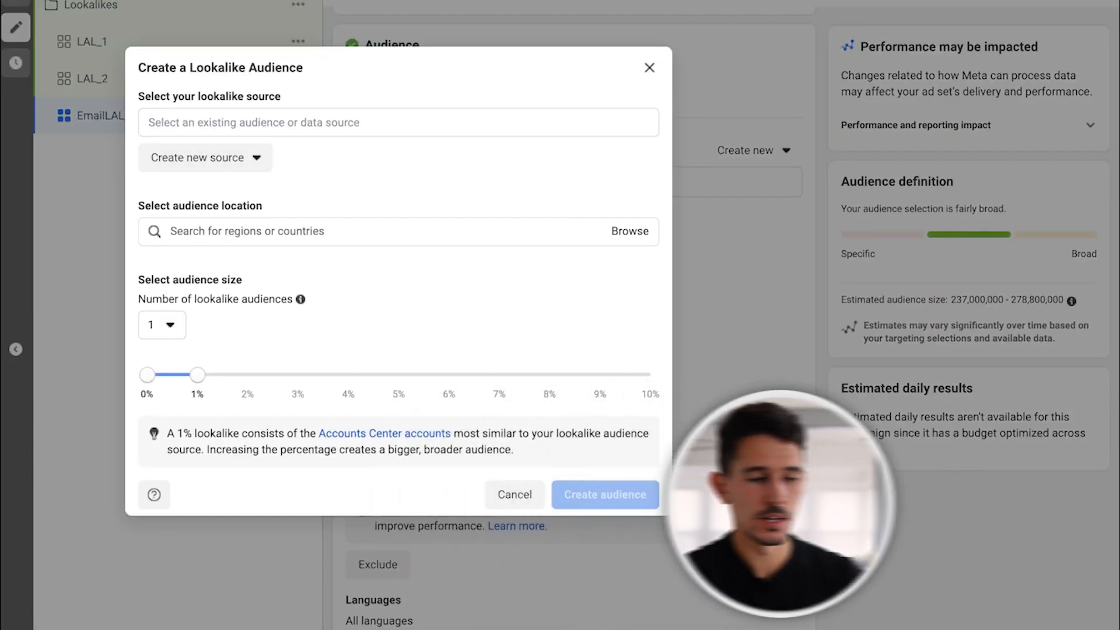
left_click(399, 123)
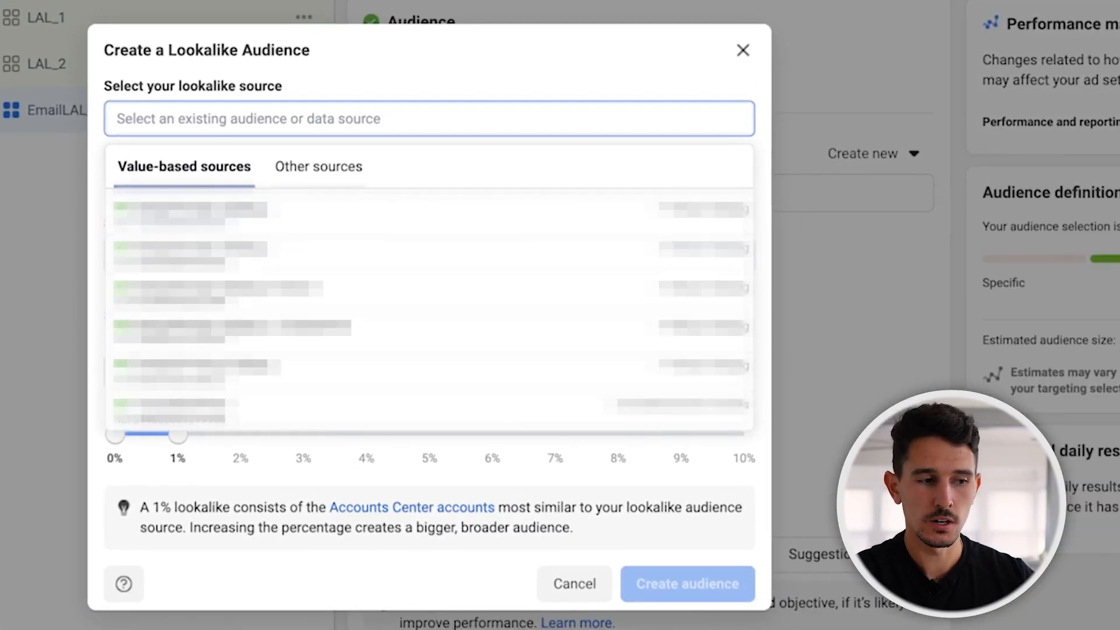
left_click(319, 167)
scroll(327, 254, "down", 10)
scroll(327, 253, "down", 3)
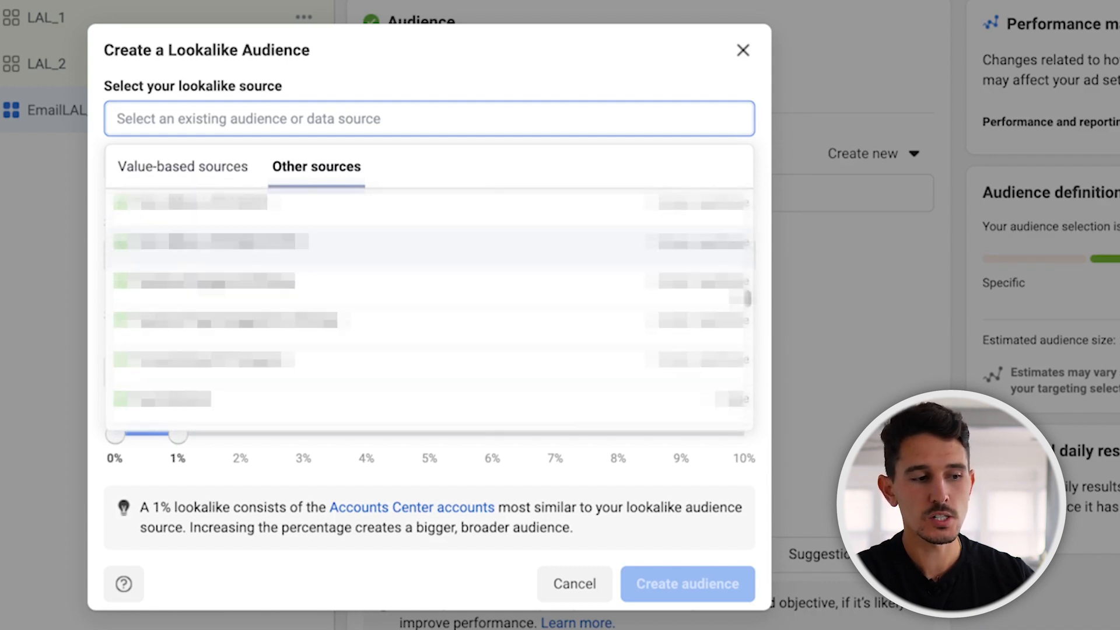
scroll(327, 277, "up", 2)
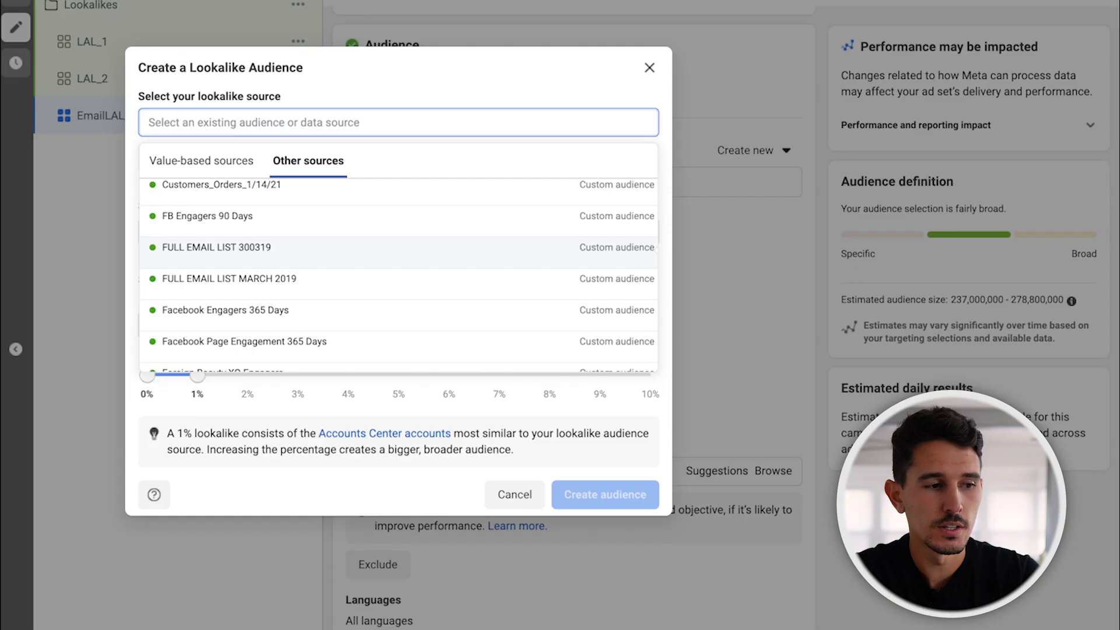
left_click(399, 252)
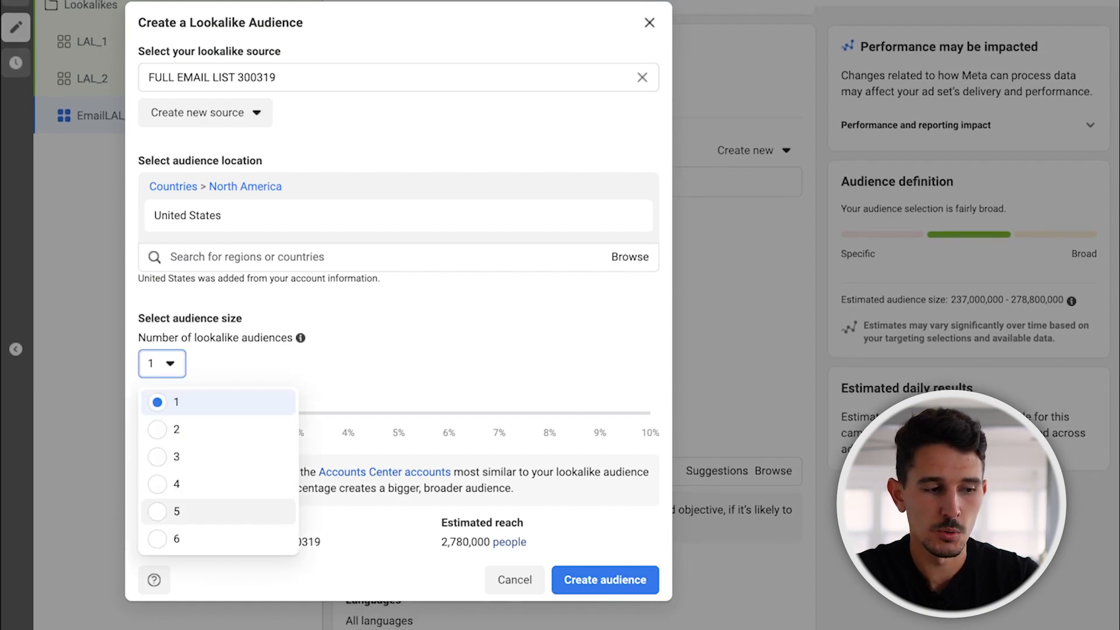
Set the number of lookalike audiences based on the email list to 5 and create them.
left_click(176, 512)
left_click(605, 625)
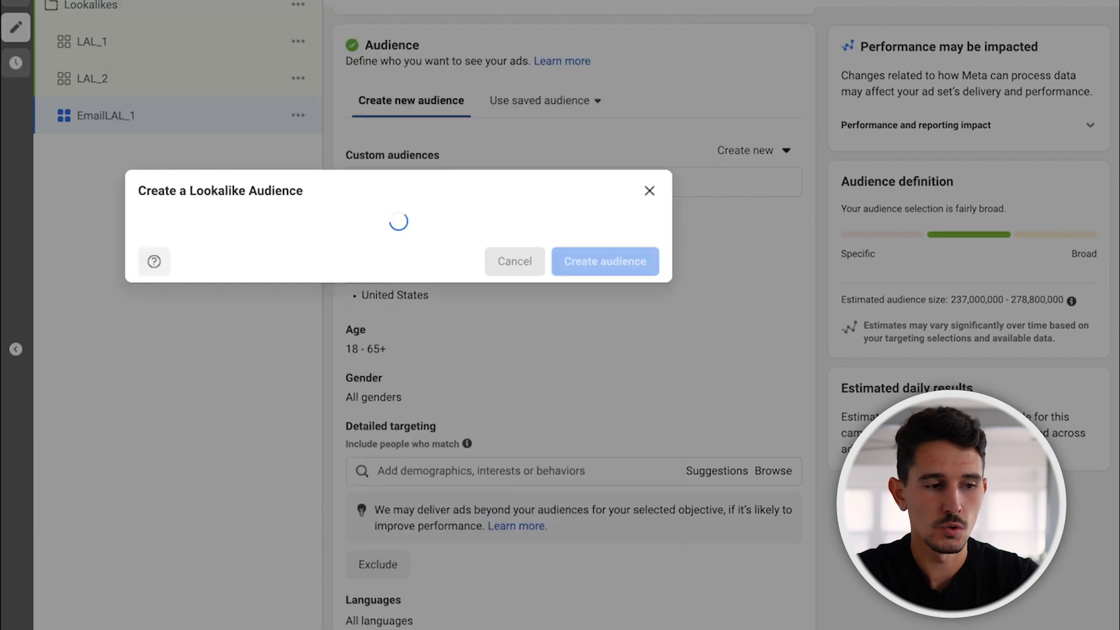